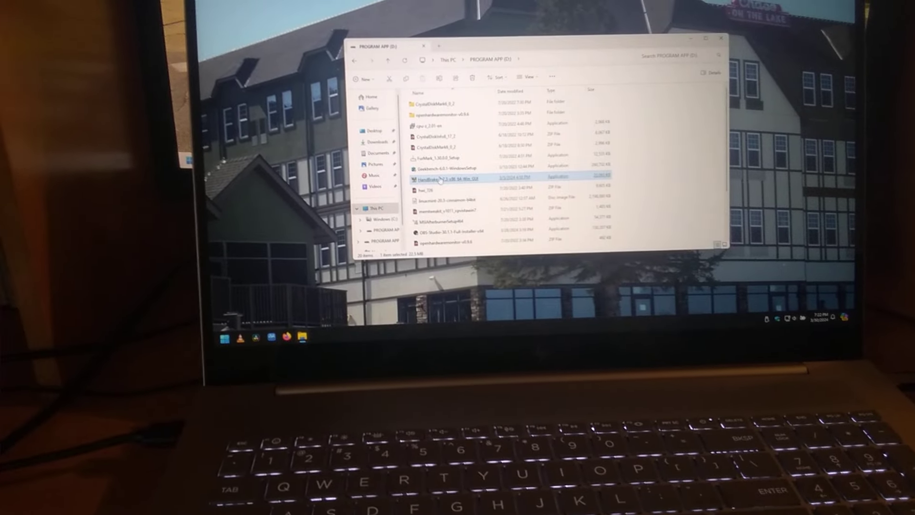
- Launch the HandBrake-1.7.3 x86_64 Win GUI installer from File Explorer
{"action": "double_click", "coordinate": [433, 175]}
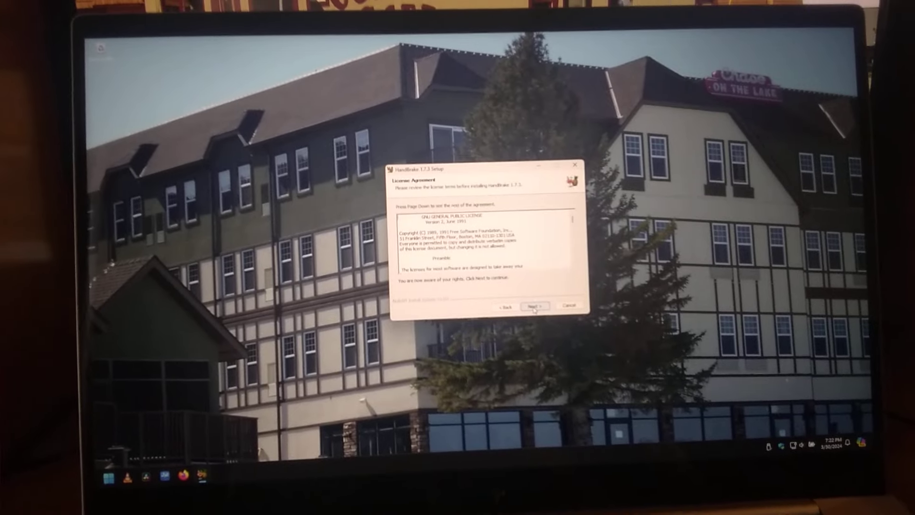
- Accept the license and install HandBrake 1.7.3 into the default folder
{"action": "left_click", "coordinate": [541, 307]}
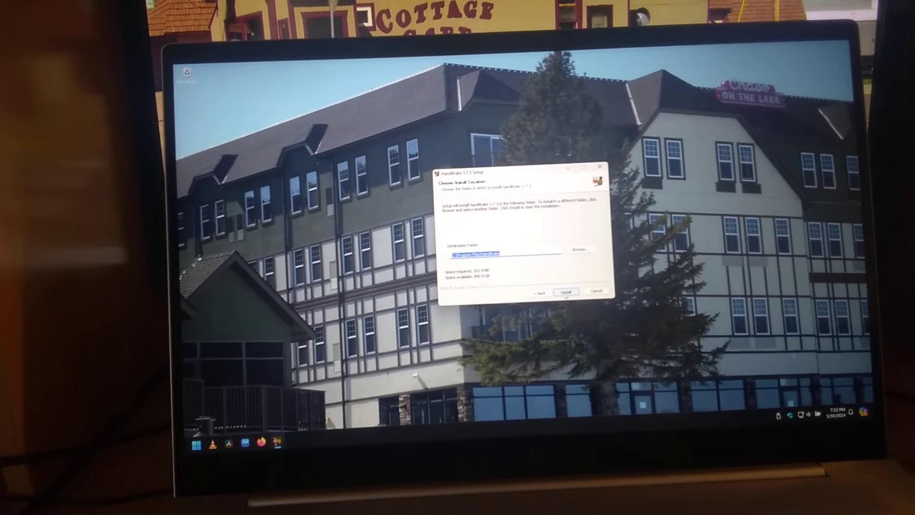
{"action": "left_click", "coordinate": [570, 294]}
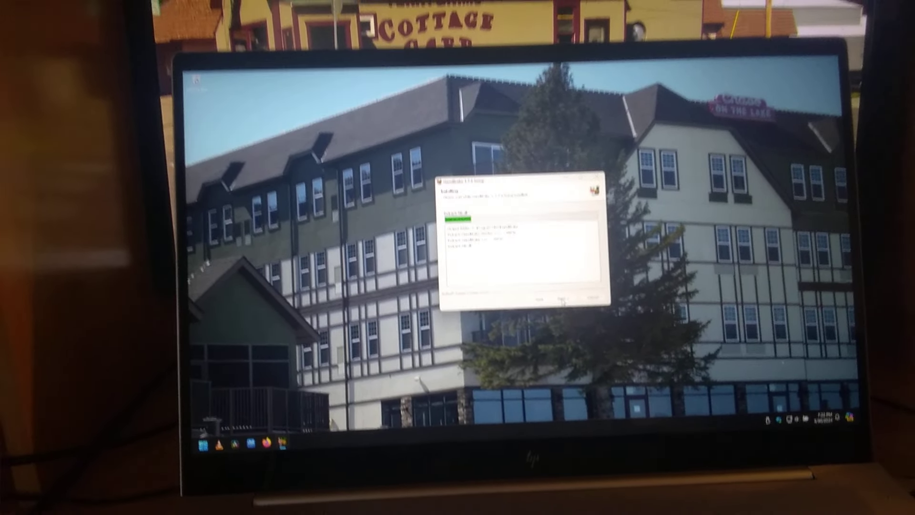